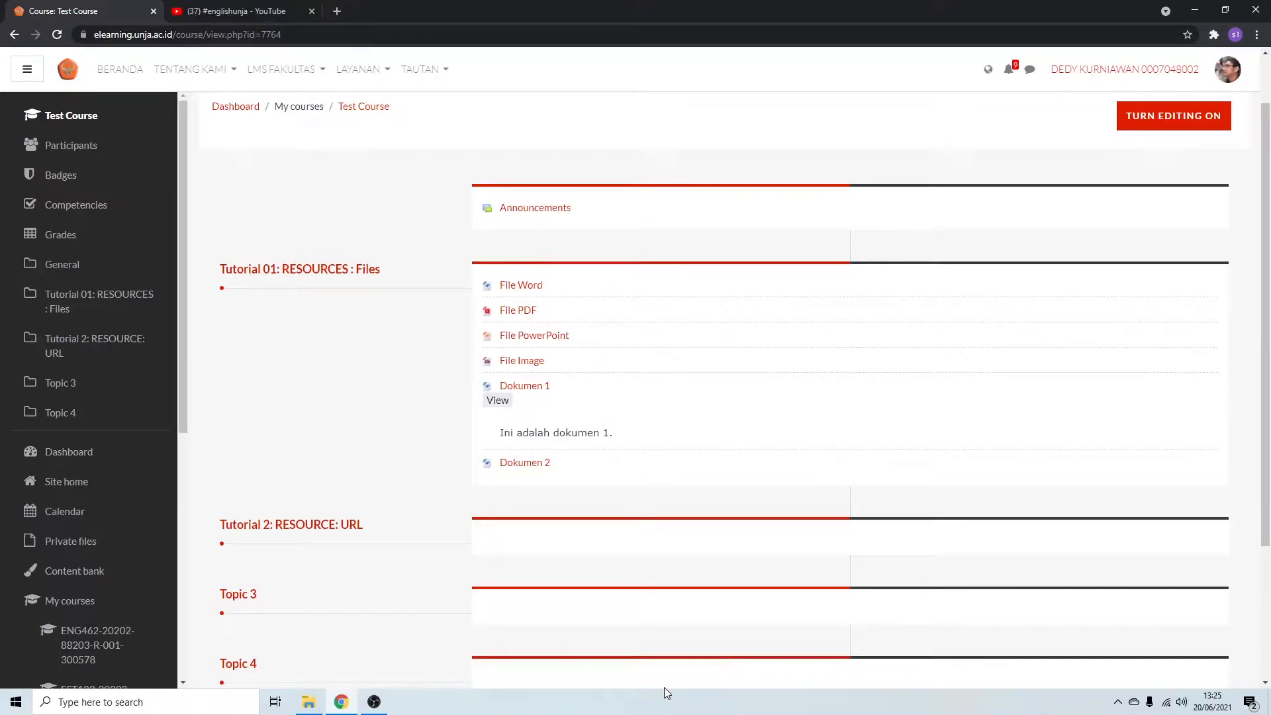
Turn on editing for Test Course and start adding a URL resource to the Tutorial 2: RESOURCE: URL section.
{"action": "scroll", "coordinate": [664, 687], "scroll_direction": "up", "scroll_amount": 1}
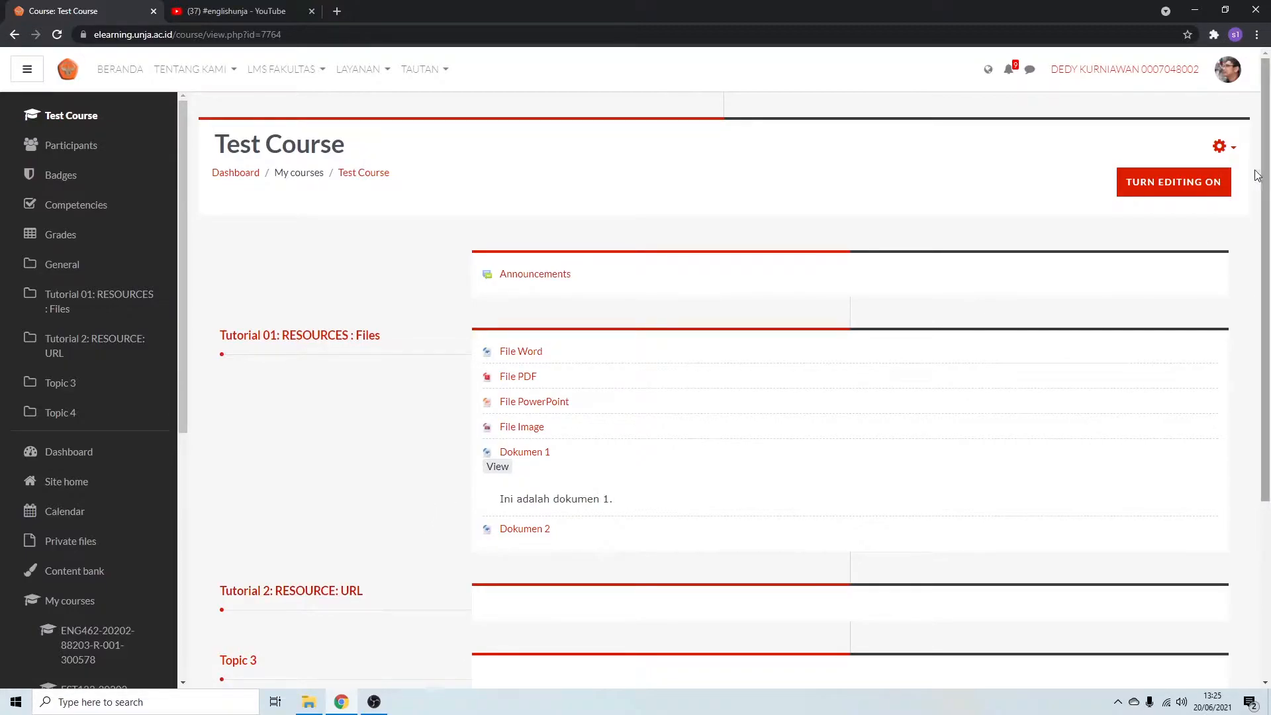
{"action": "left_click", "coordinate": [1190, 190]}
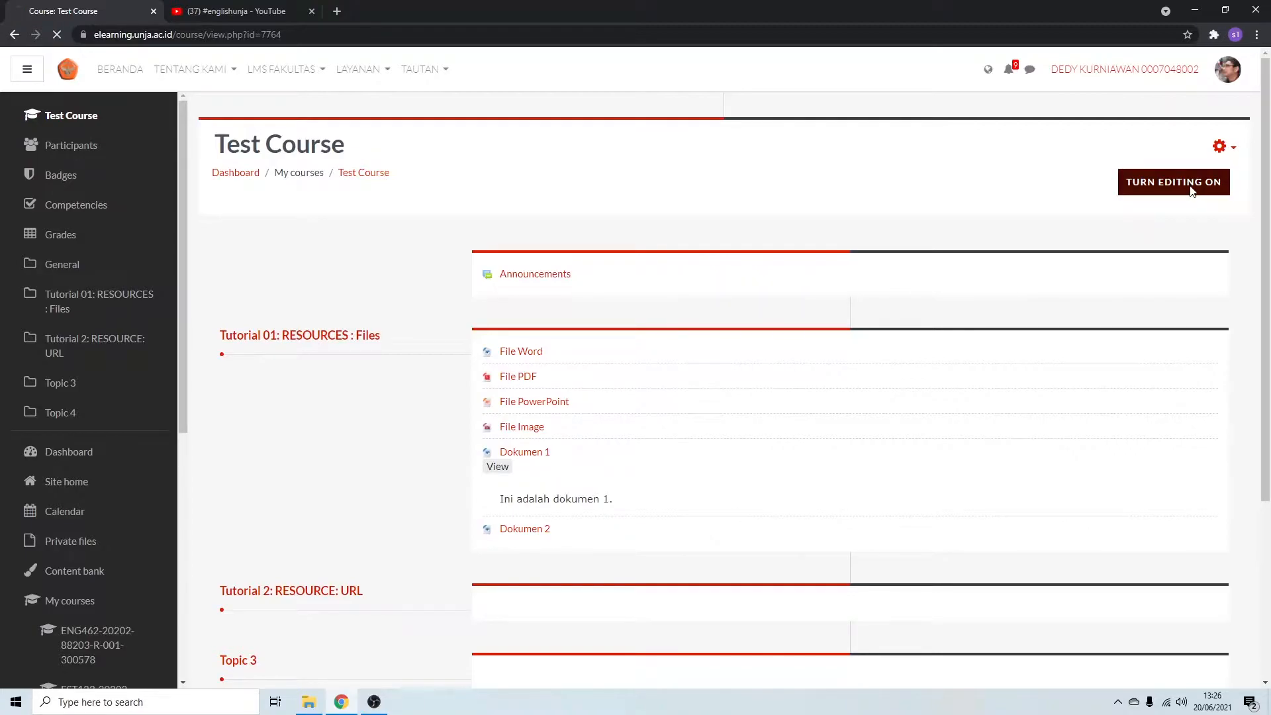
{"action": "scroll", "coordinate": [907, 320], "scroll_direction": "down", "scroll_amount": 5}
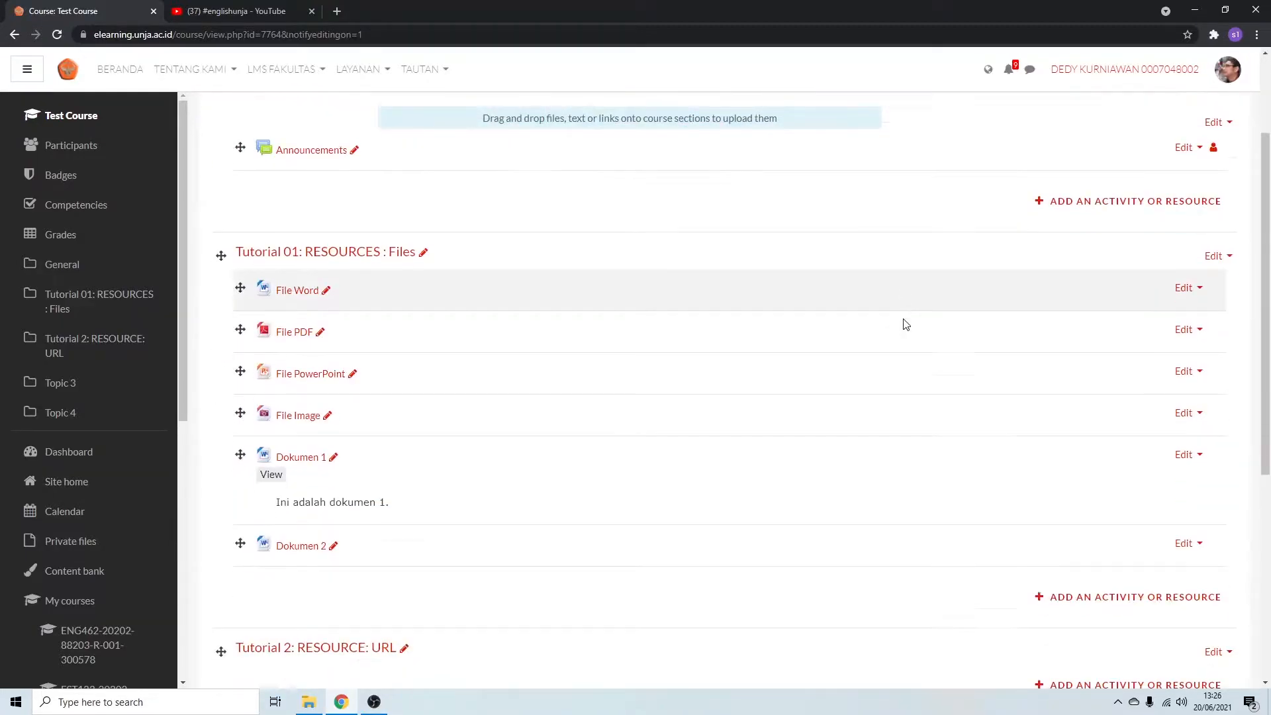
{"action": "scroll", "coordinate": [905, 321], "scroll_direction": "down", "scroll_amount": 3}
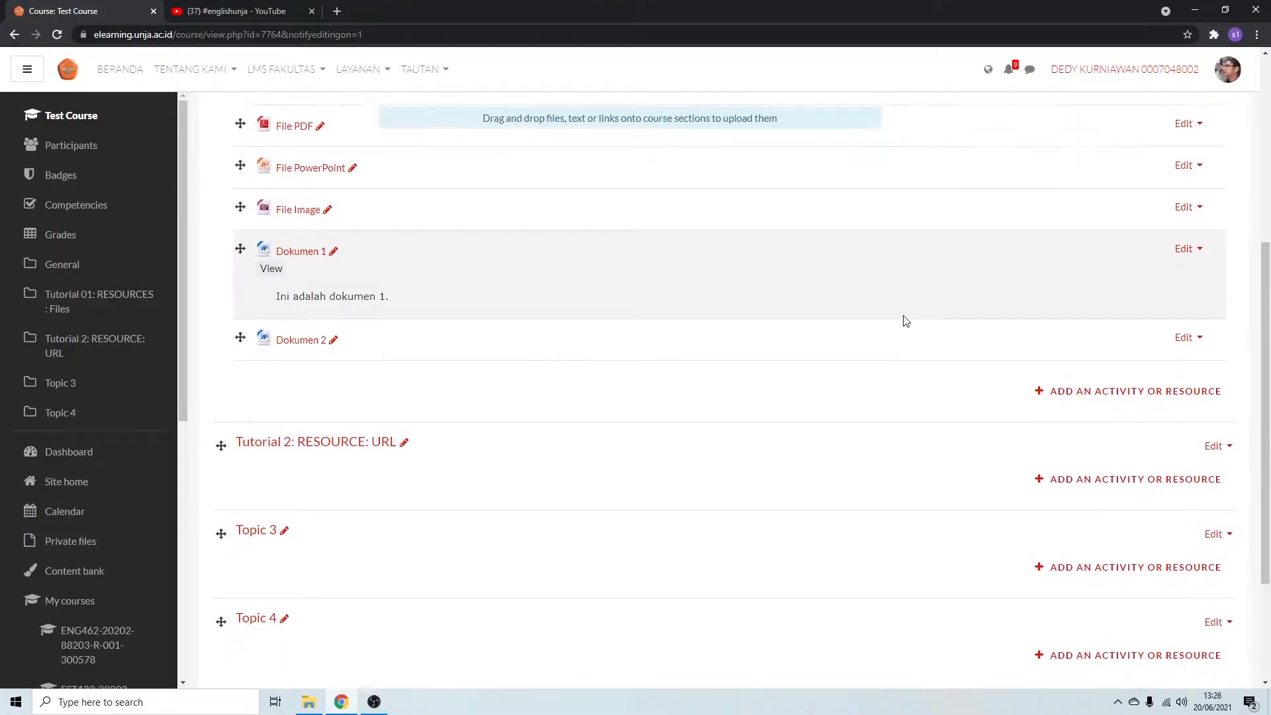
{"action": "scroll", "coordinate": [905, 316], "scroll_direction": "down", "scroll_amount": 1}
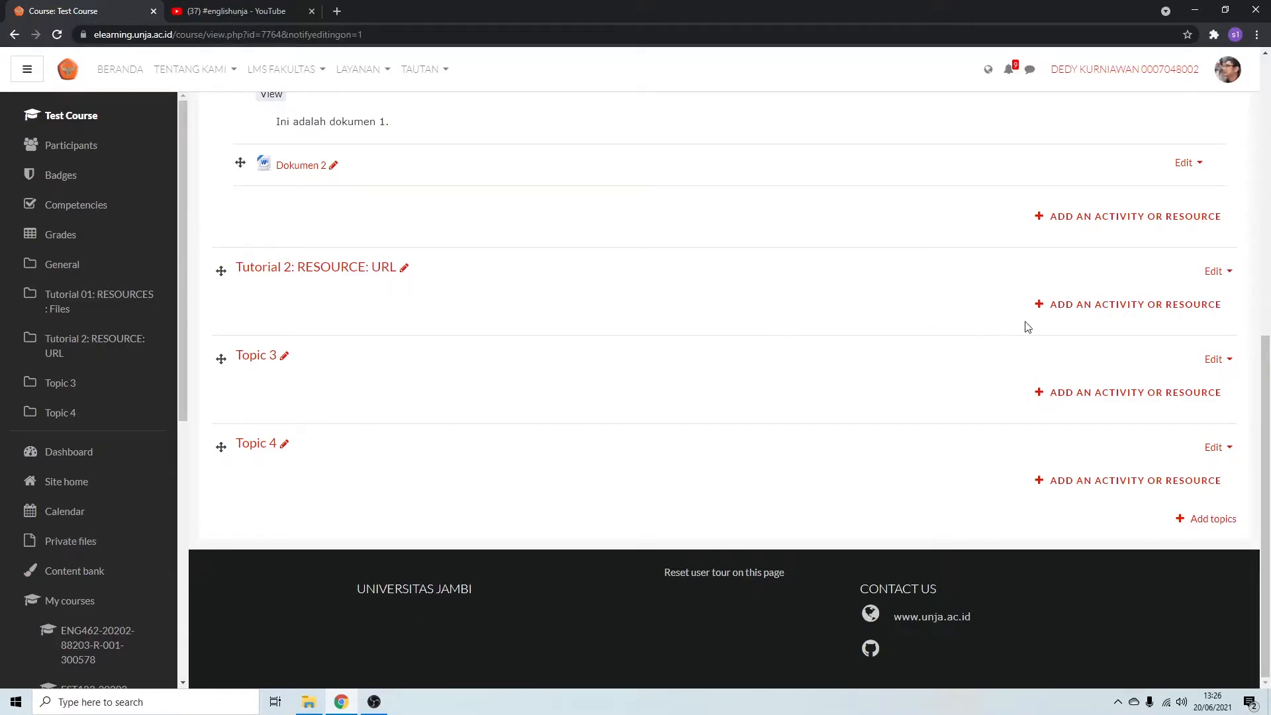
{"action": "left_click", "coordinate": [1059, 307]}
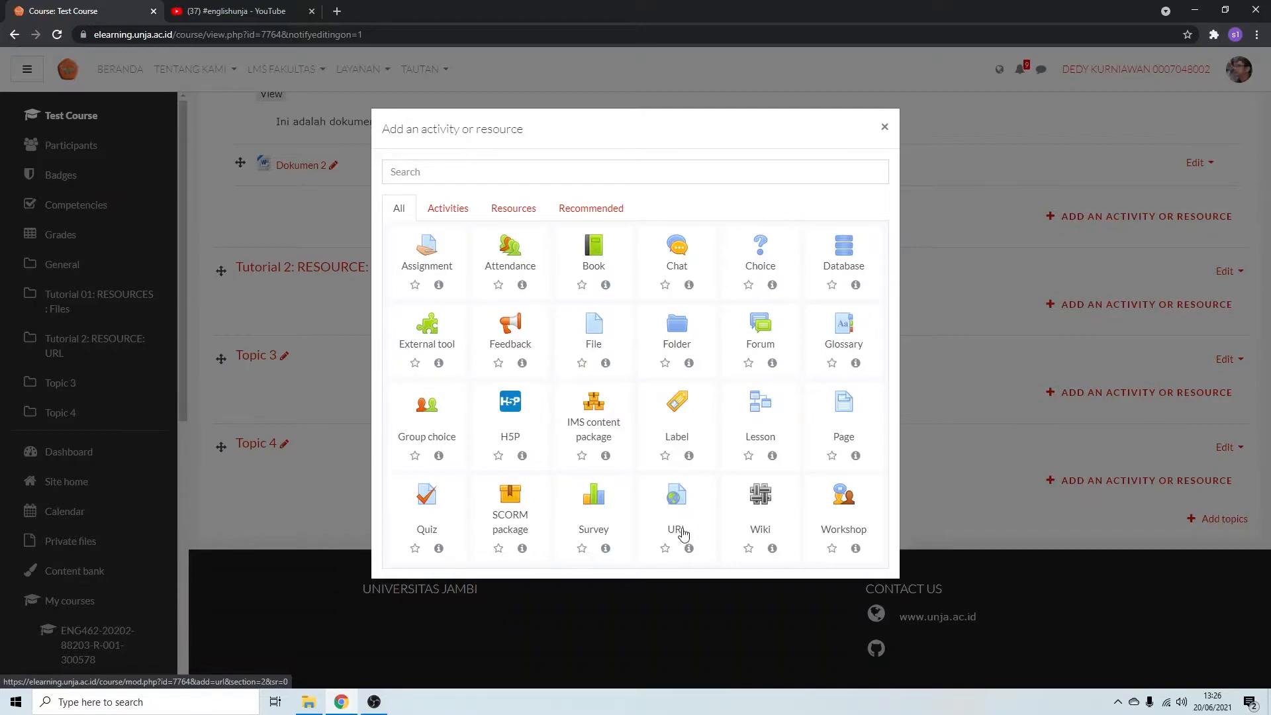
{"action": "left_click", "coordinate": [683, 504]}
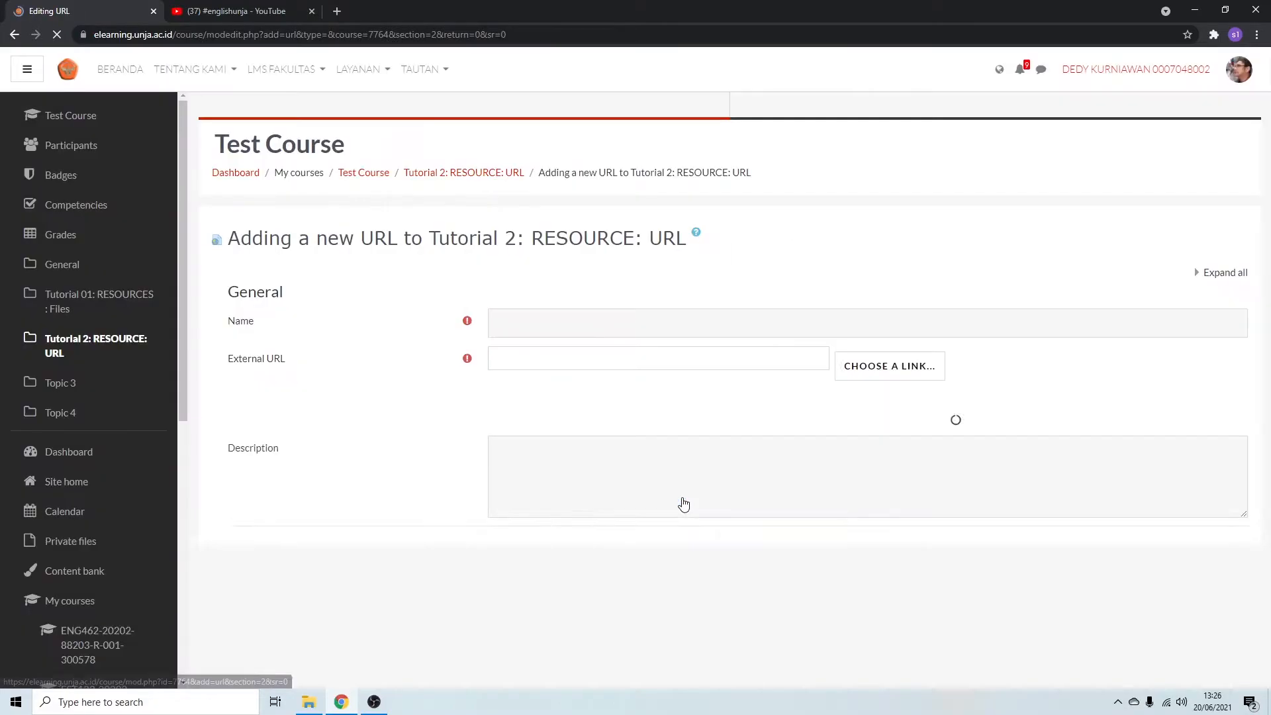
{"action": "left_click", "coordinate": [635, 322]}
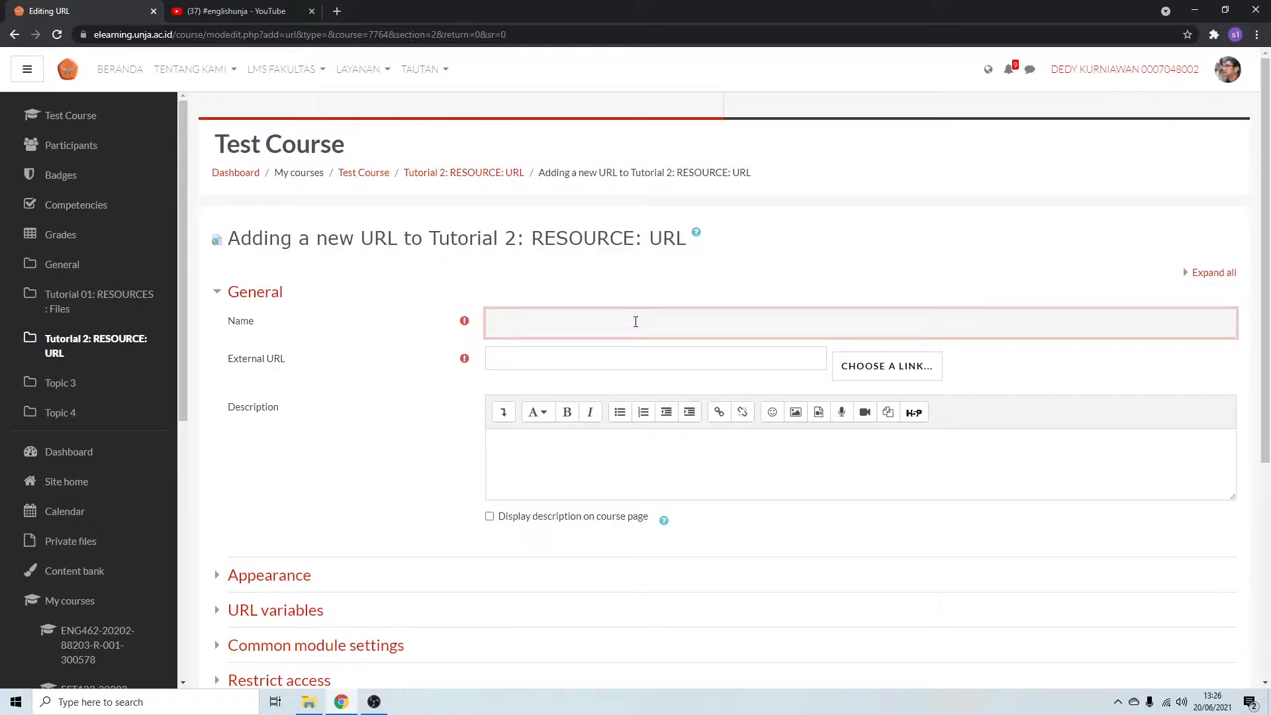
{"action": "type", "text": "Website 1"}
{"action": "left_click", "coordinate": [625, 356]}
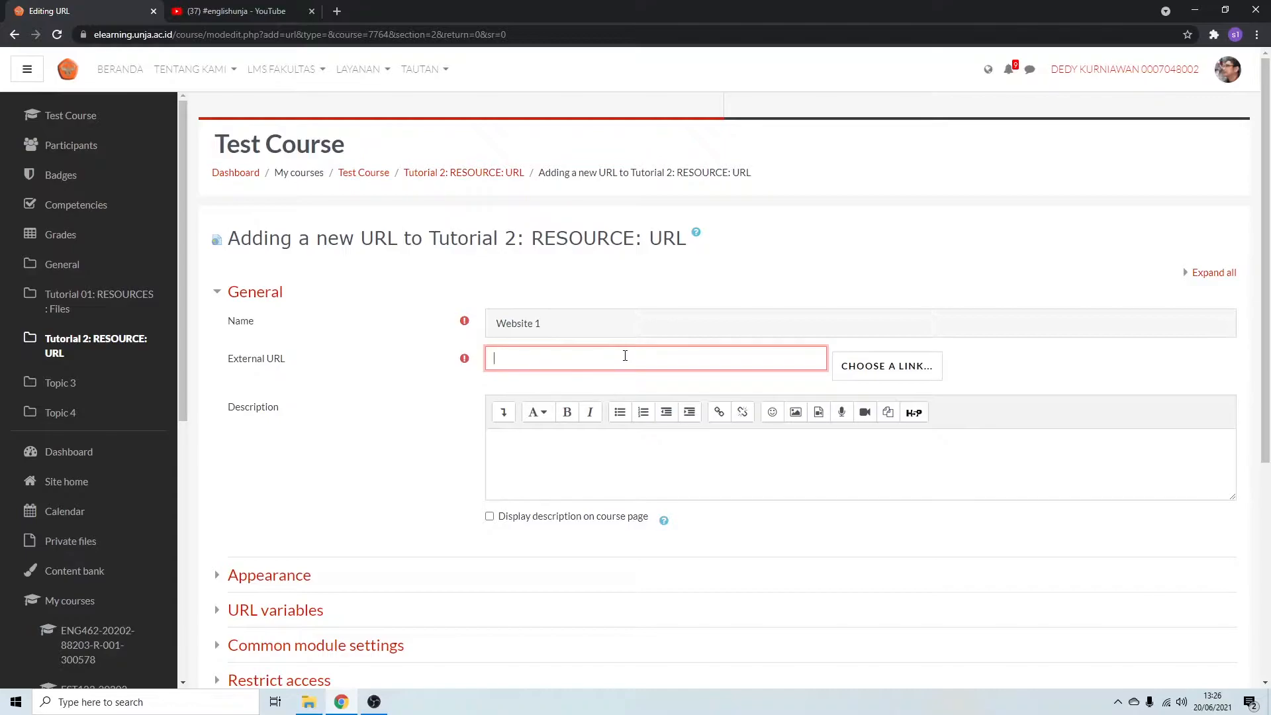
{"action": "type", "text": "http"}
{"action": "type", "text": "s::"}
{"action": "type", "text": "//"}
{"action": "type", "text": "un"}
{"action": "type", "text": "ja"}
{"action": "type", "text": ".ac.id"}
Enter the description Website Unja and have it displayed on the course page.
{"action": "scroll", "coordinate": [586, 427], "scroll_direction": "down", "scroll_amount": 2}
{"action": "left_click", "coordinate": [539, 305]}
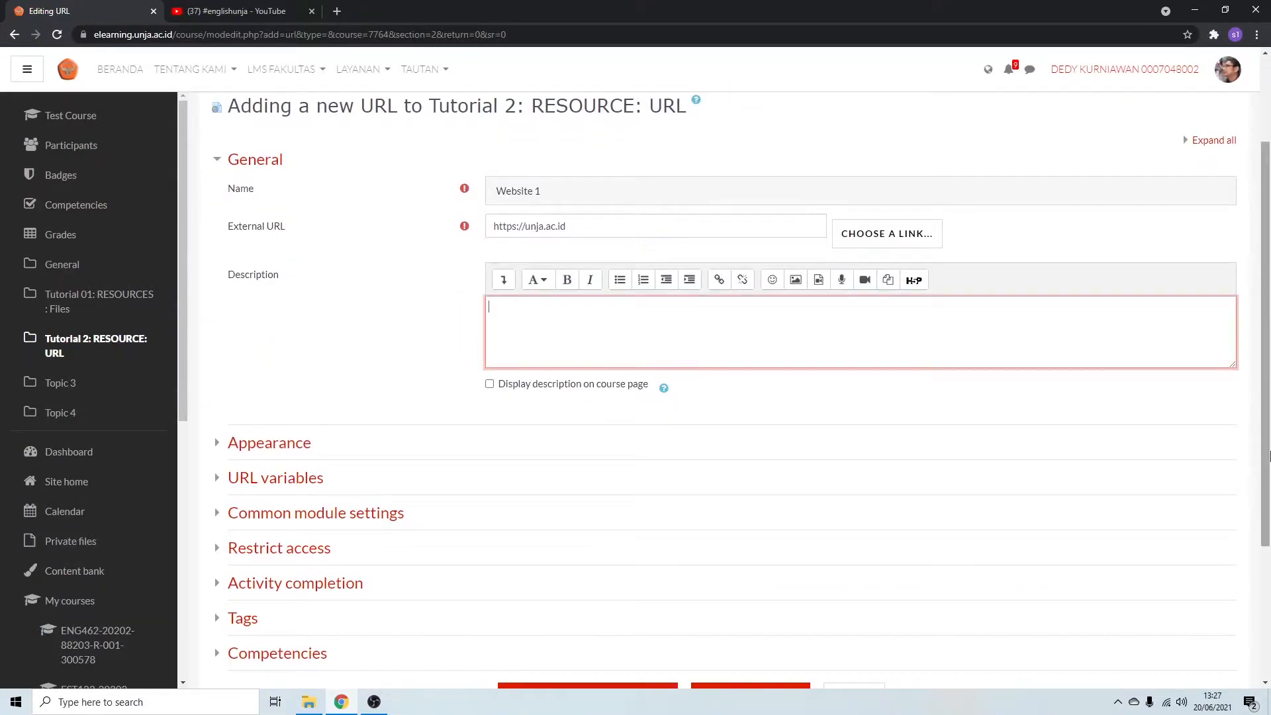
{"action": "type", "text": "Website Unja"}
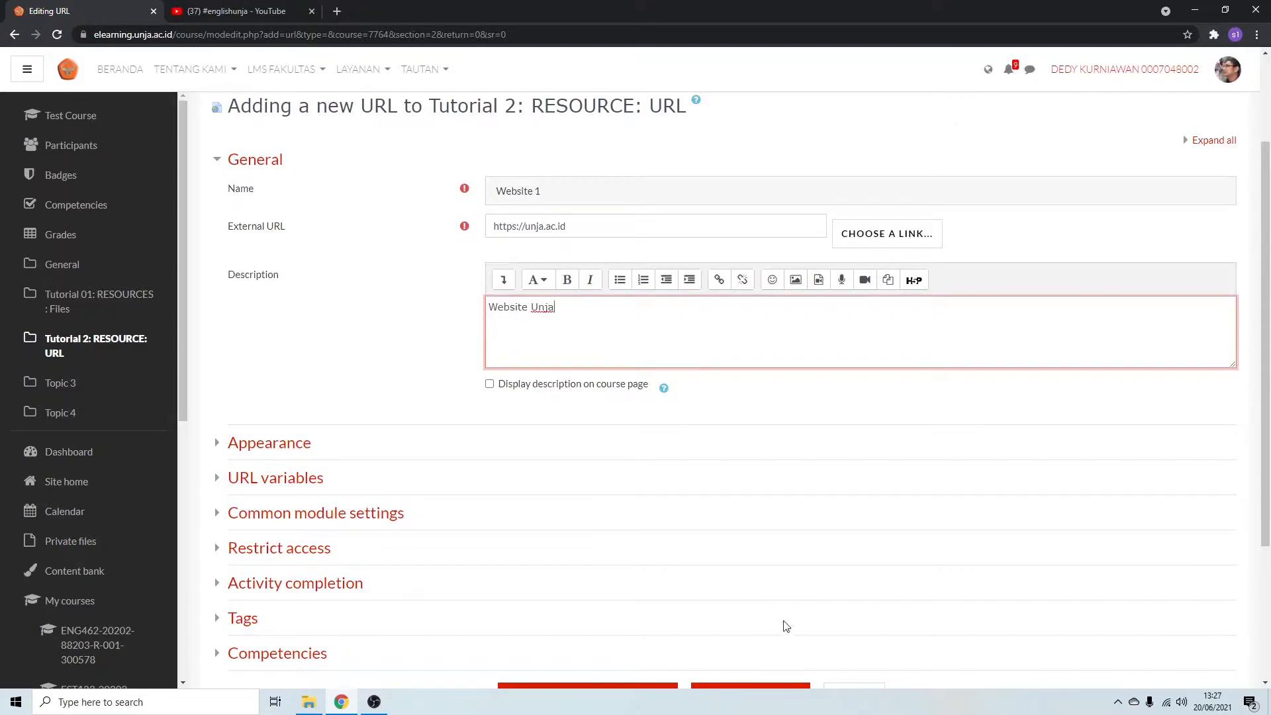
{"action": "left_click", "coordinate": [490, 384]}
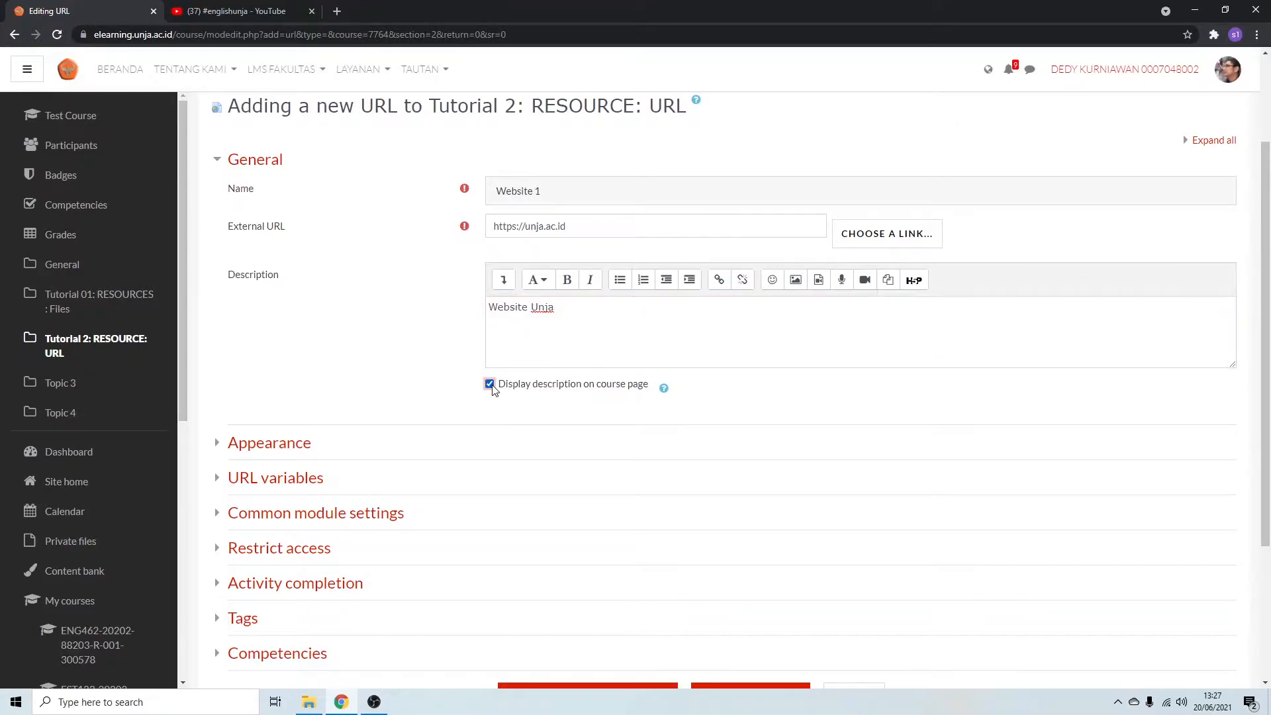
Review the display options in the URL's Appearance settings without changing the selection.
{"action": "scroll", "coordinate": [492, 394], "scroll_direction": "down", "scroll_amount": 1}
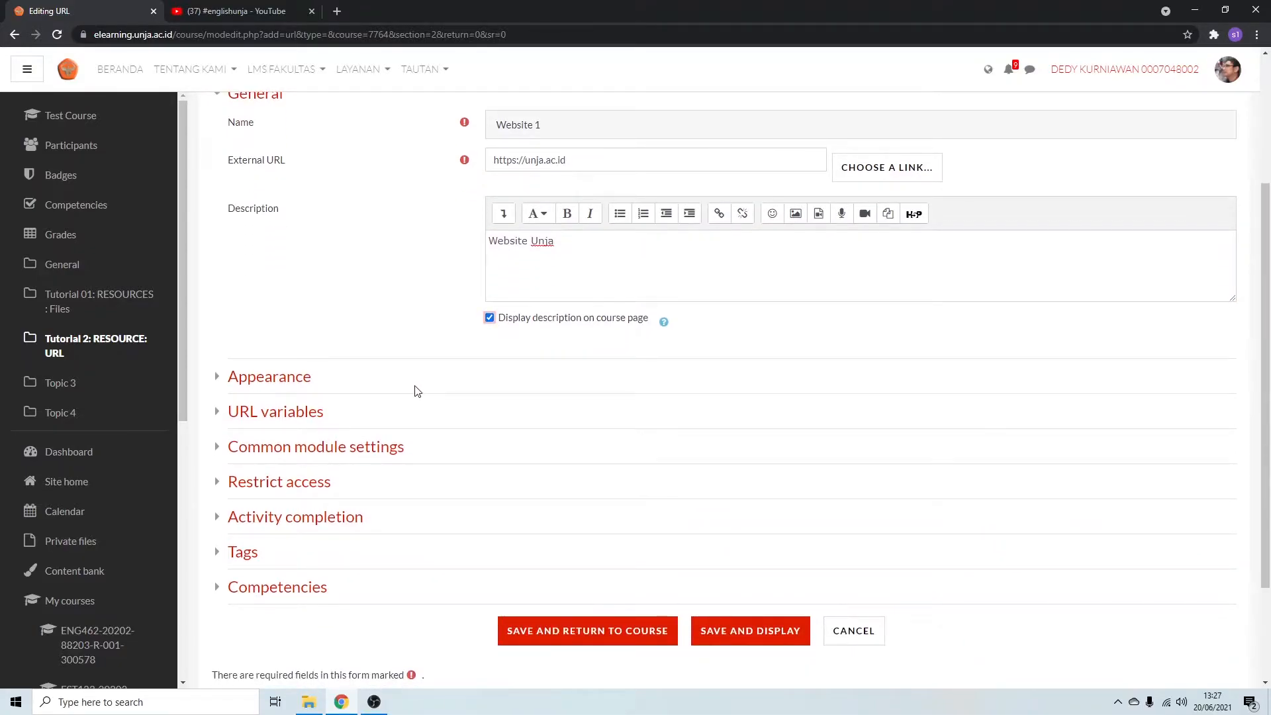
{"action": "left_click", "coordinate": [251, 382]}
{"action": "scroll", "coordinate": [411, 349], "scroll_direction": "down", "scroll_amount": 2}
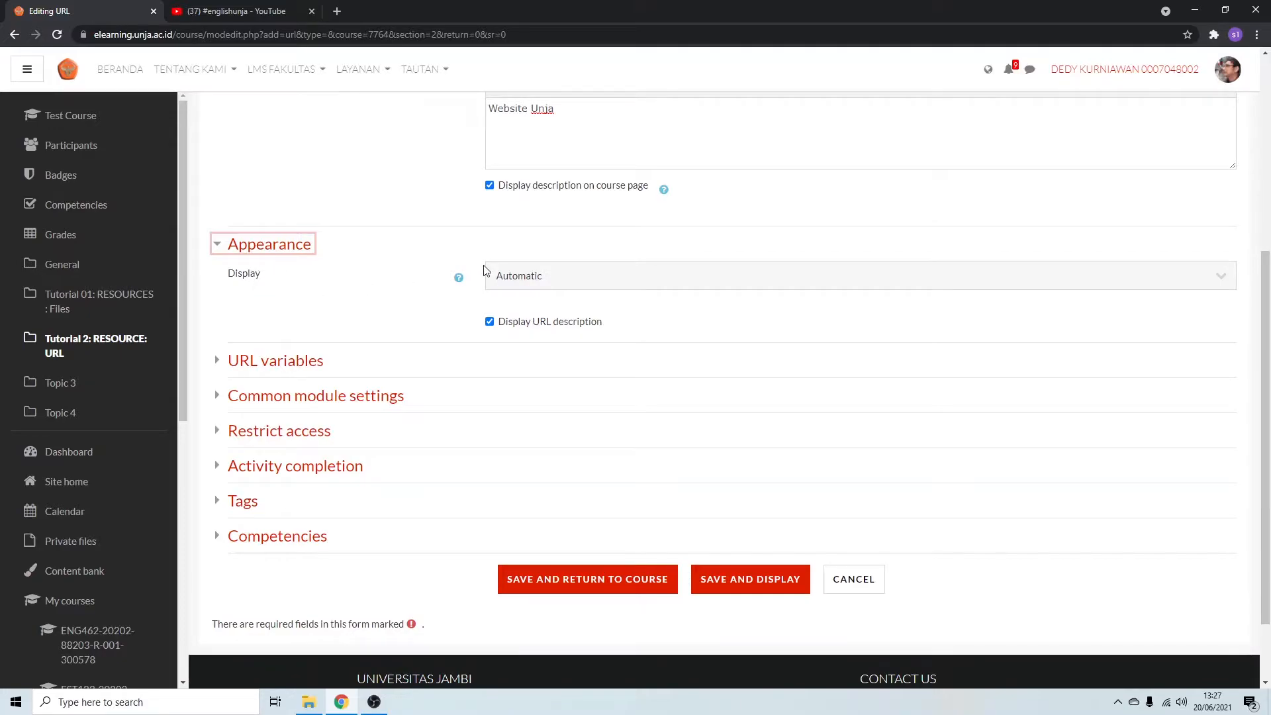
{"action": "left_click", "coordinate": [519, 280]}
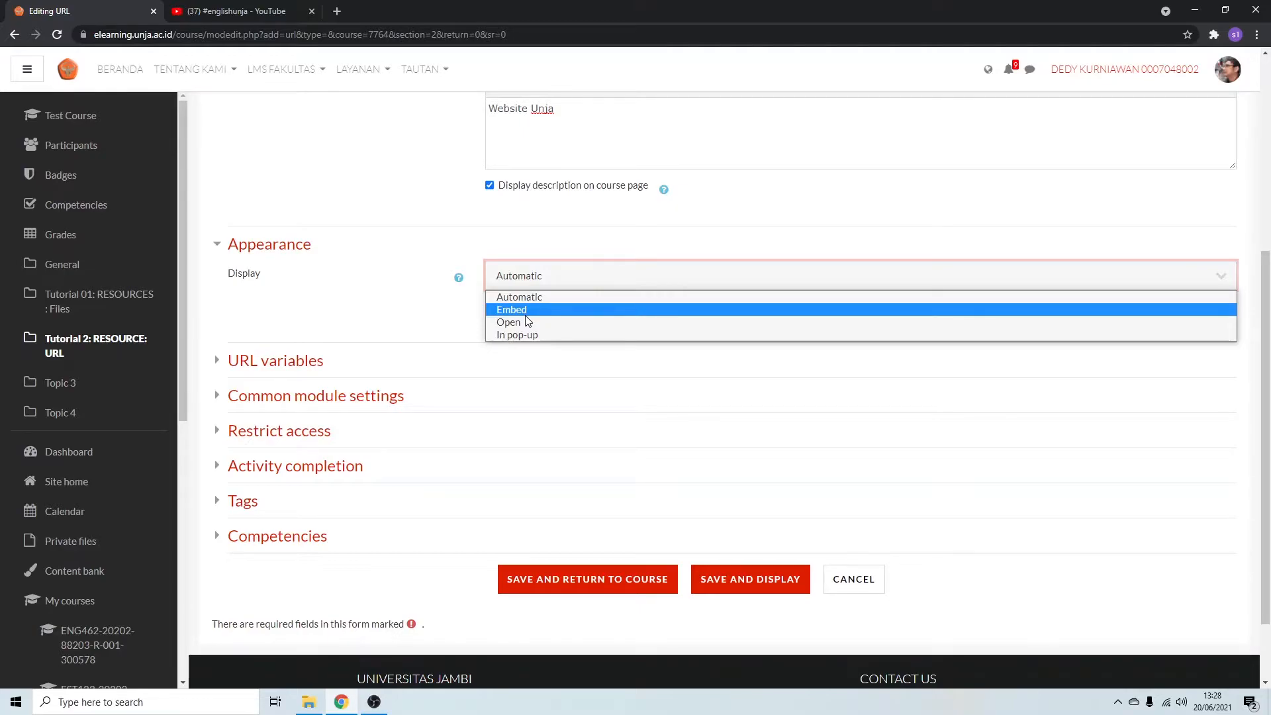
{"action": "left_click", "coordinate": [404, 278]}
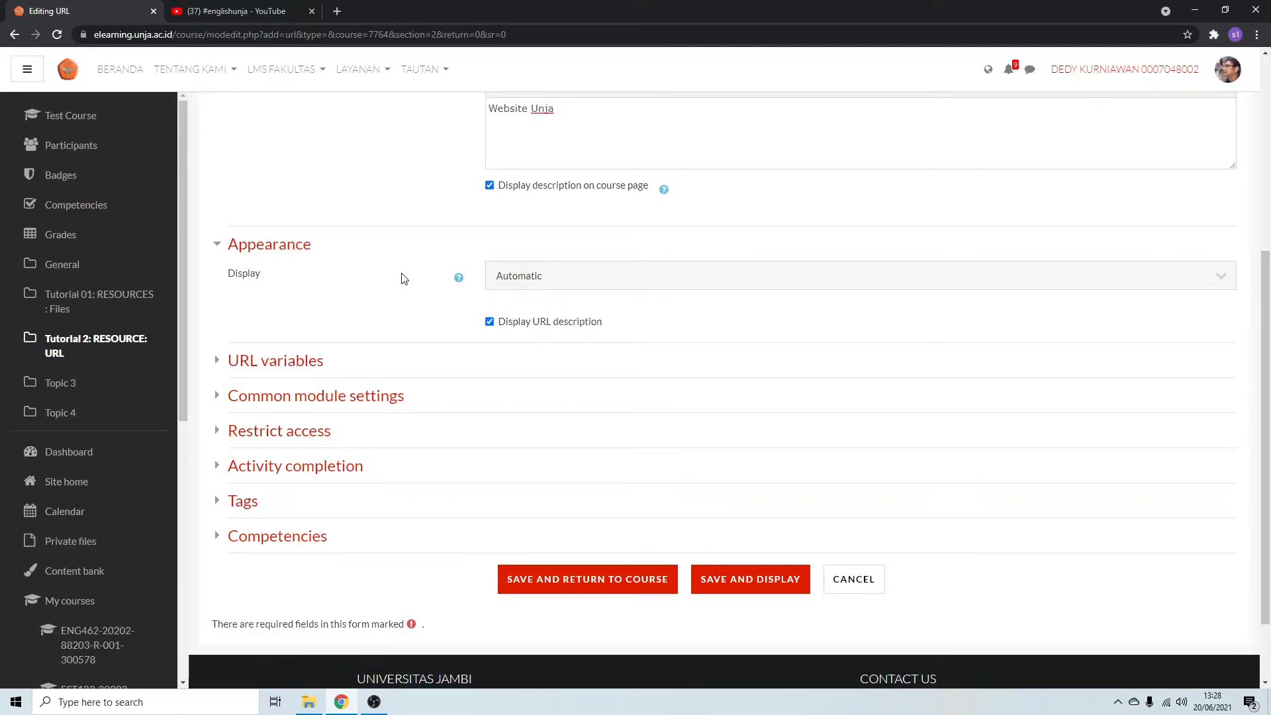
Set completion tracking to Show activity as complete when conditions are met, with viewing required, and save the resource, returning to the course.
{"action": "scroll", "coordinate": [405, 277], "scroll_direction": "down", "scroll_amount": 2}
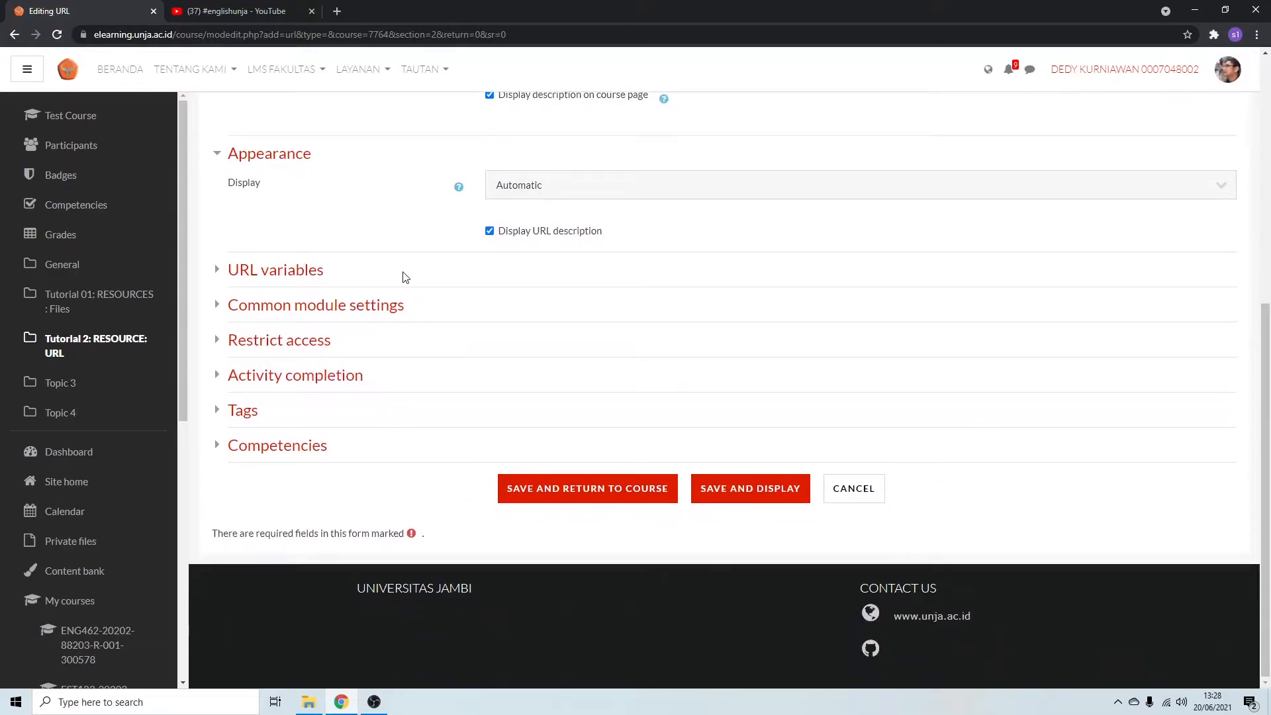
{"action": "left_click", "coordinate": [320, 376]}
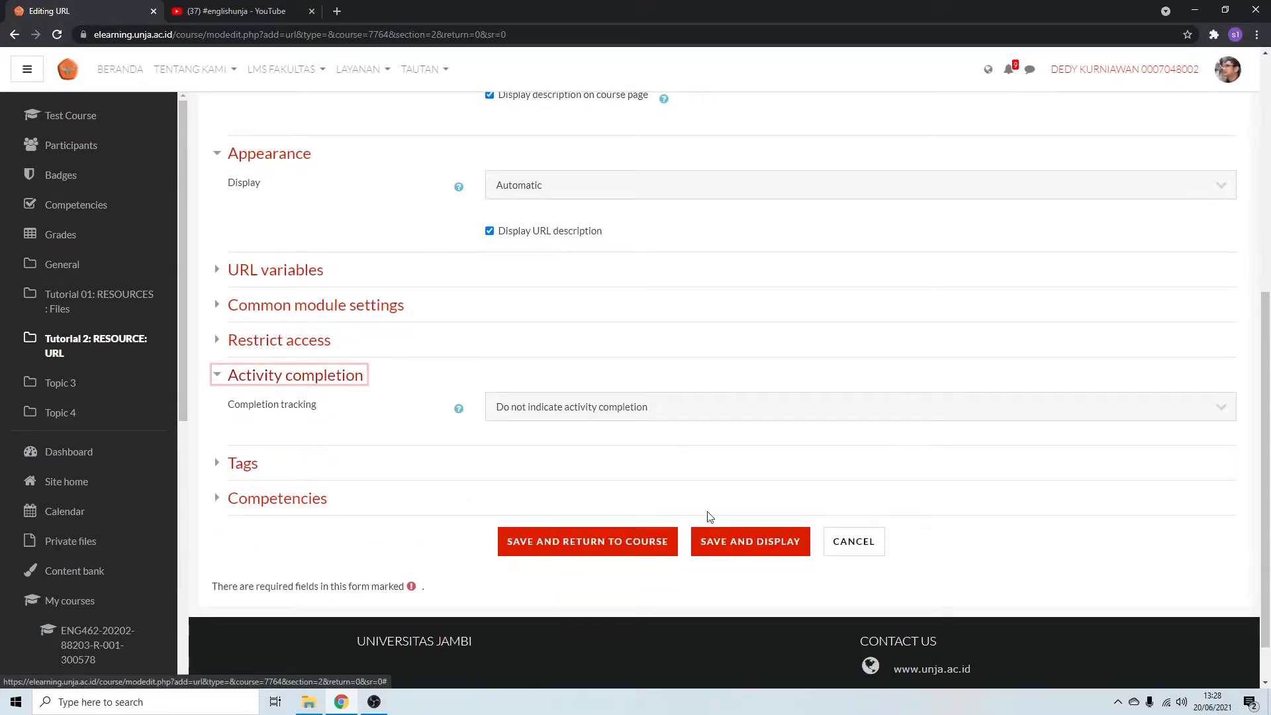
{"action": "left_click", "coordinate": [580, 409]}
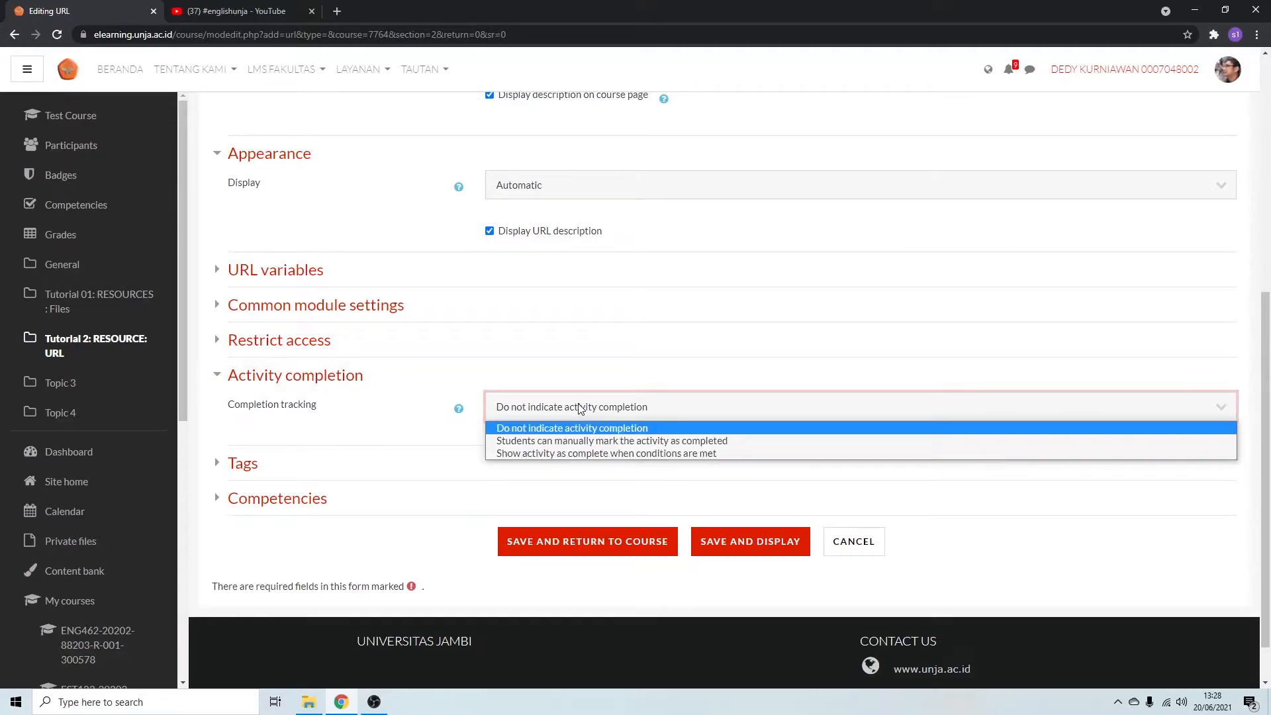
{"action": "left_click", "coordinate": [560, 454]}
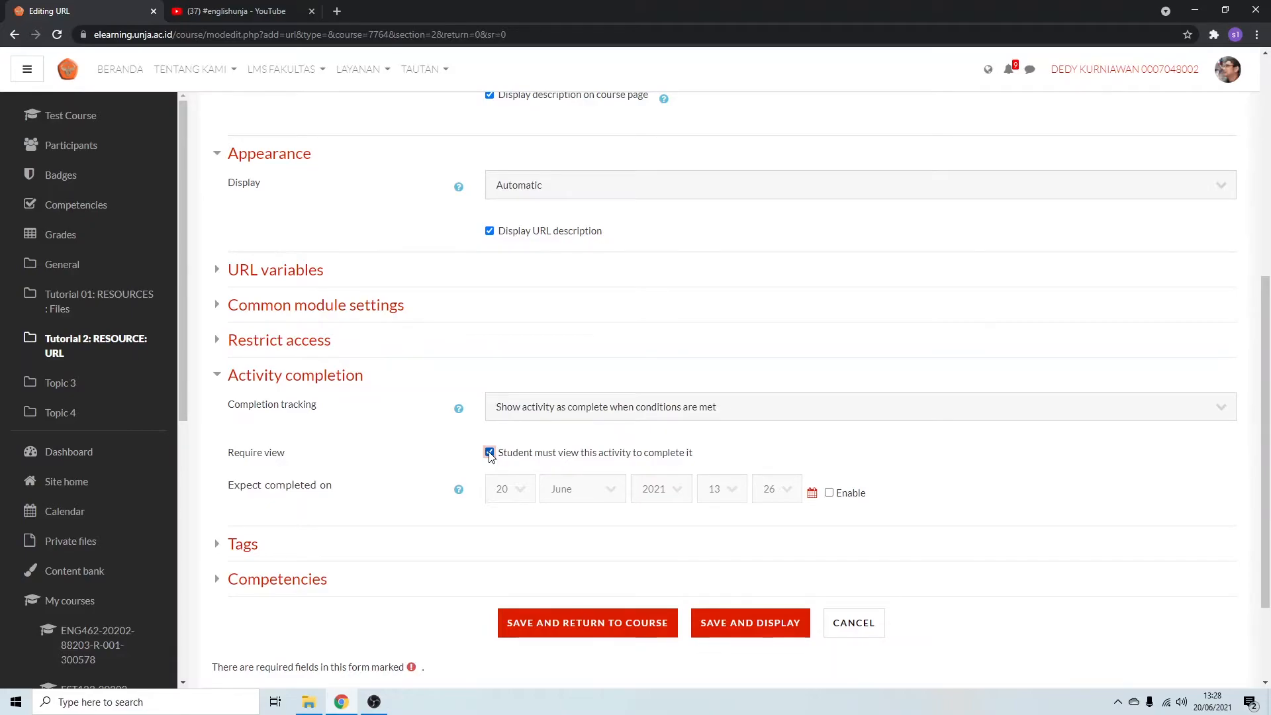
{"action": "scroll", "coordinate": [560, 463], "scroll_direction": "down", "scroll_amount": 1}
{"action": "left_click", "coordinate": [584, 562]}
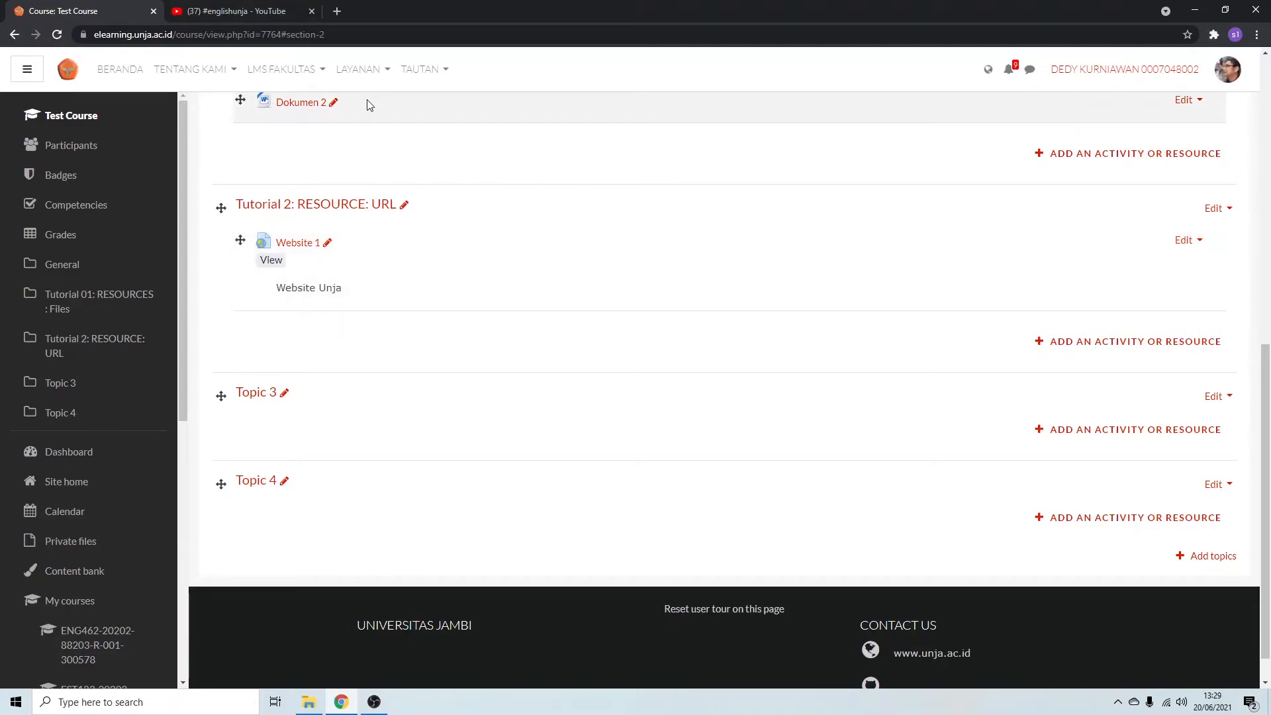
Switch to YouTube, open the Key Concepts of Assessment and Teacher Assessment of Language Learning video and pause it.
{"action": "left_click", "coordinate": [270, 10]}
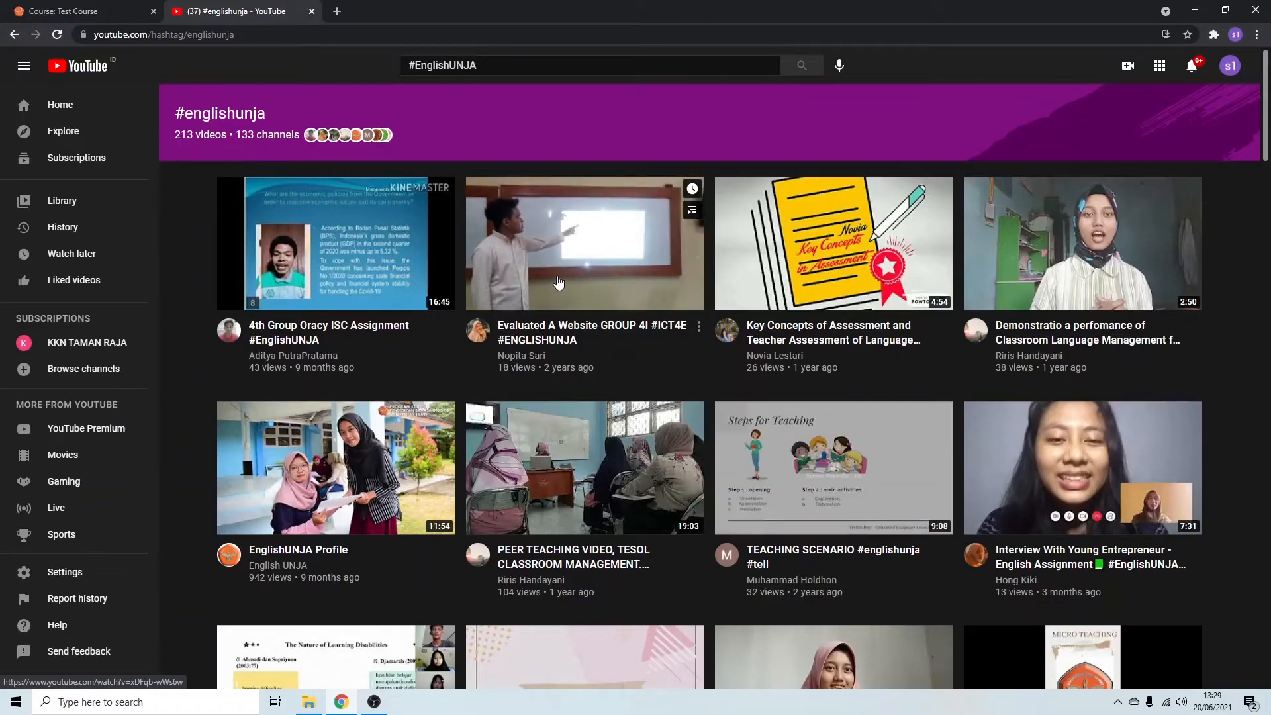
{"action": "scroll", "coordinate": [567, 350], "scroll_direction": "down", "scroll_amount": 2}
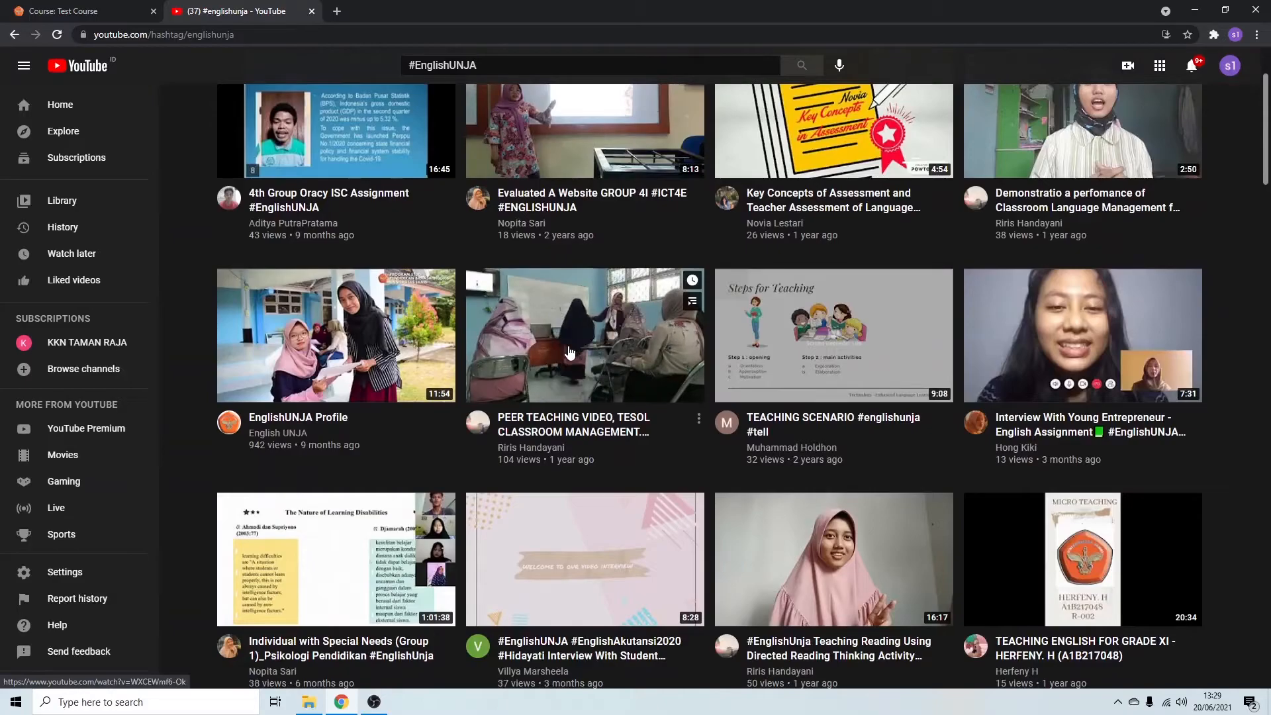
{"action": "scroll", "coordinate": [568, 214], "scroll_direction": "up", "scroll_amount": 1}
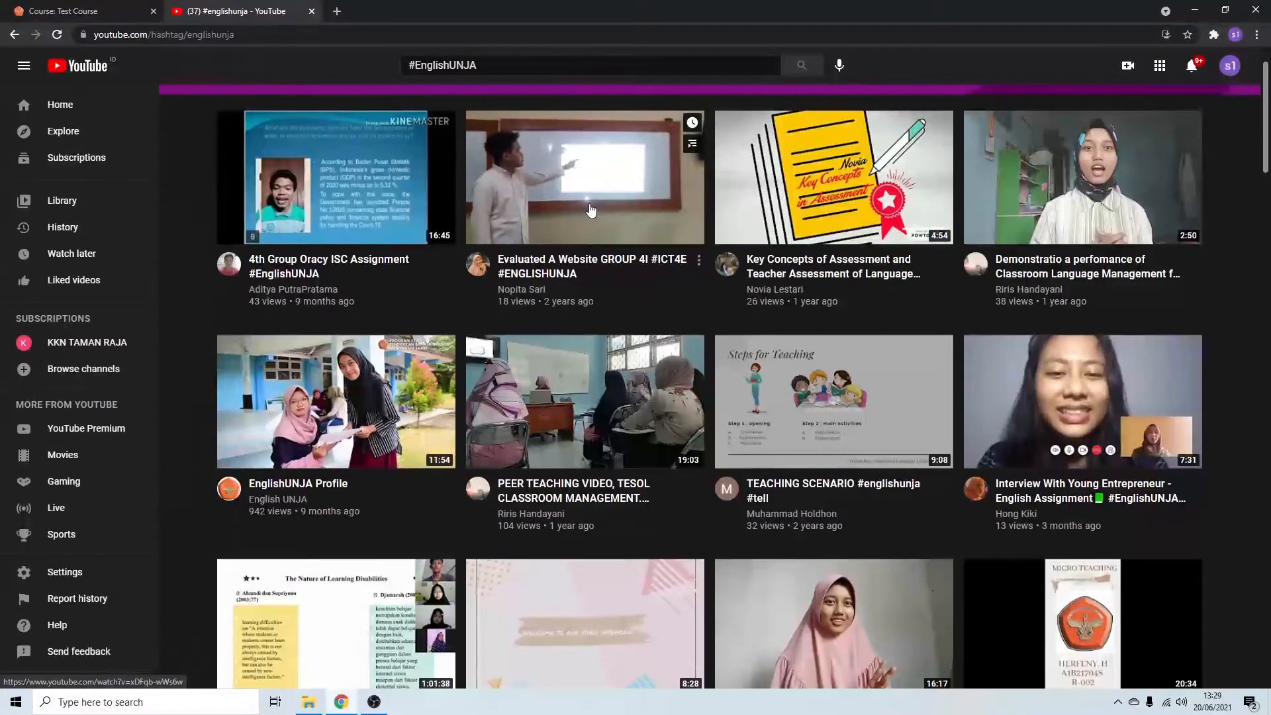
{"action": "left_click", "coordinate": [792, 206]}
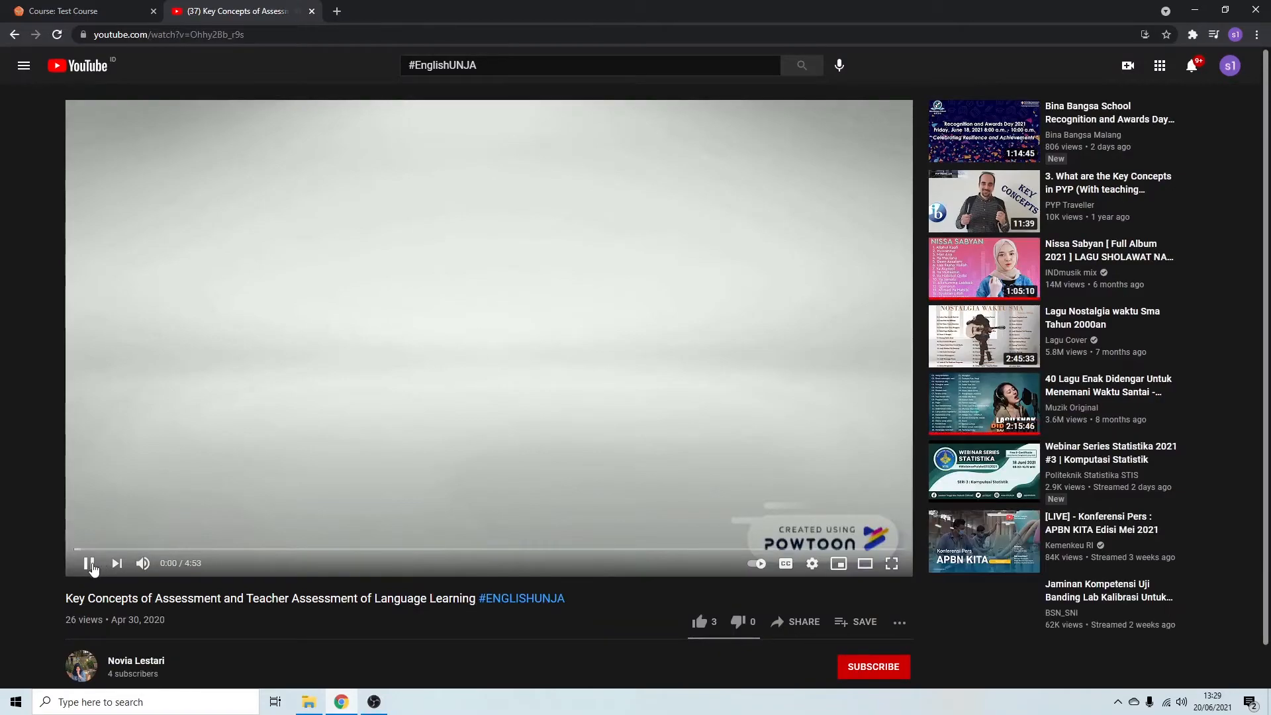
{"action": "left_click", "coordinate": [93, 568]}
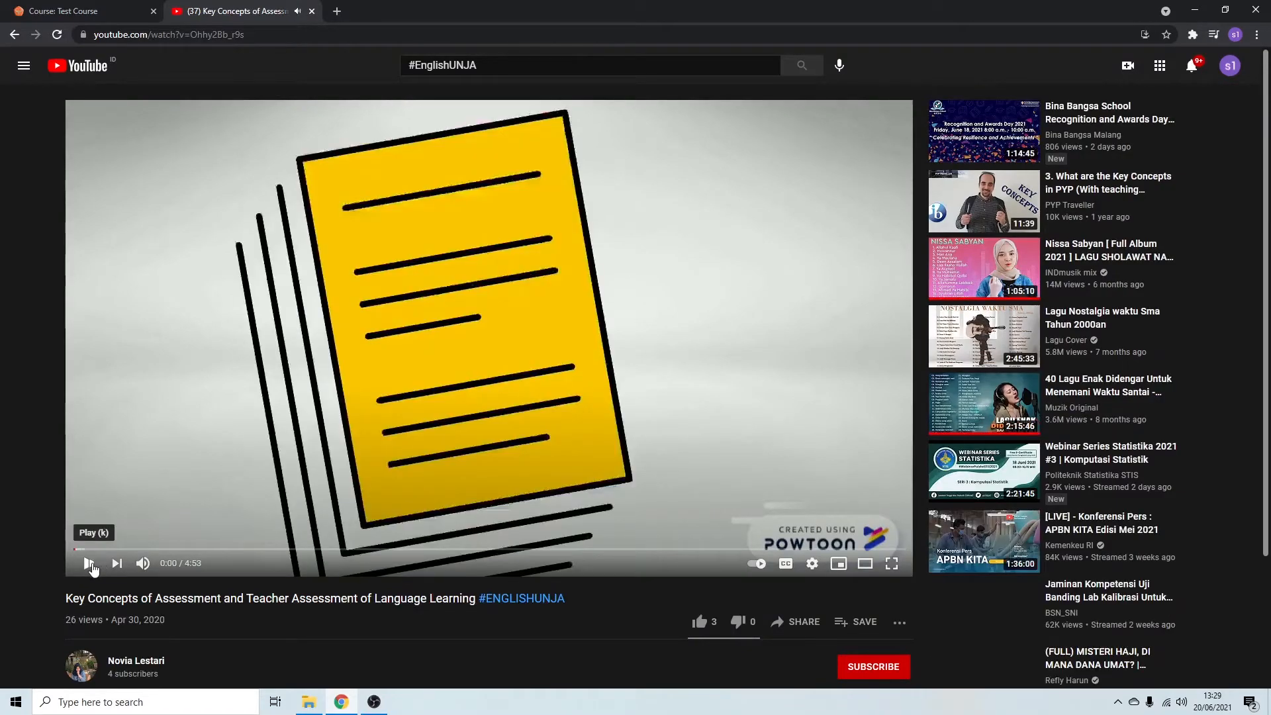
Select the video's full web address and drop it as a link into the Tutorial 2: RESOURCE: URL section of Test Course.
{"action": "key", "text": "ctrl+l"}
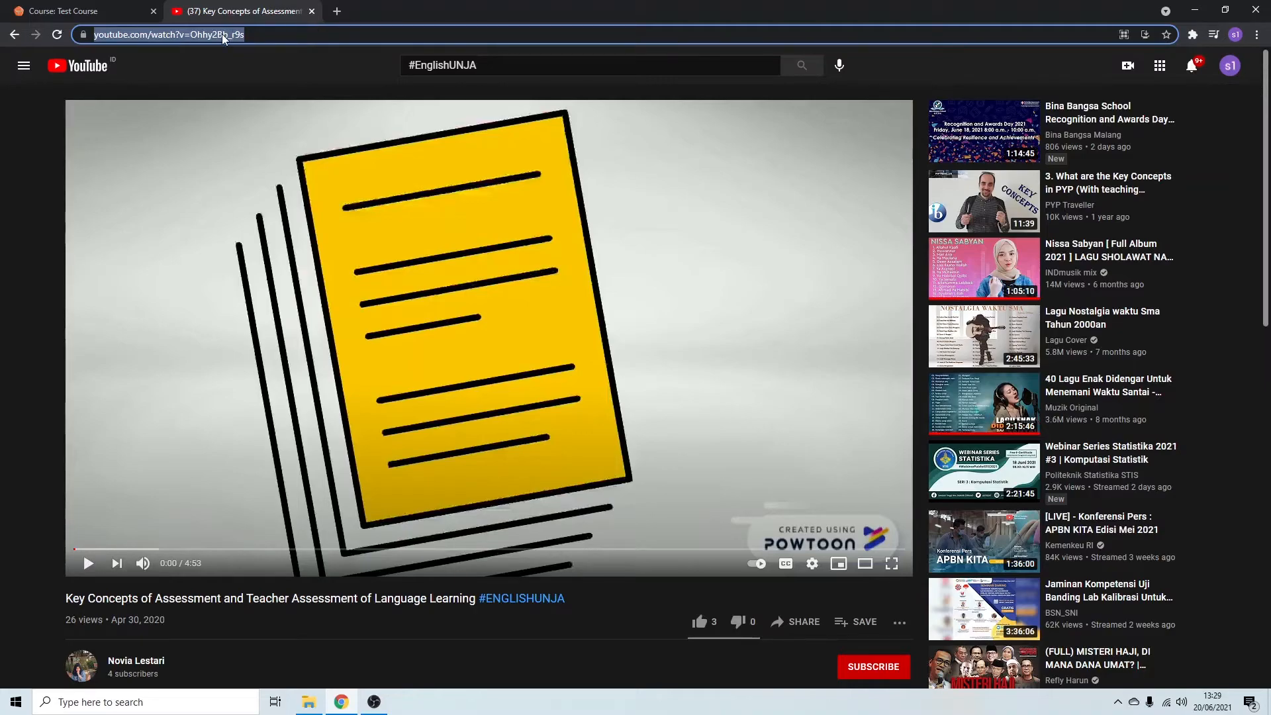
{"action": "left_click", "coordinate": [316, 35]}
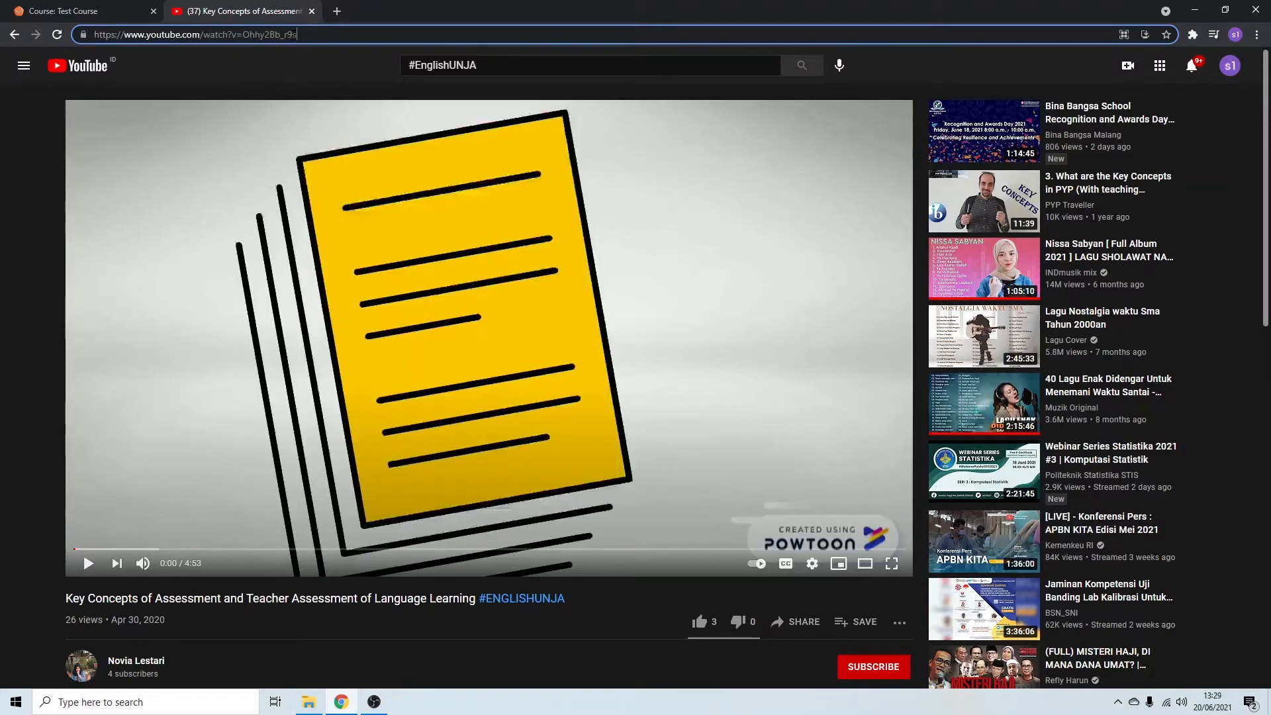
{"action": "left_click_drag", "start_coordinate": [315, 34], "coordinate": [2, 34]}
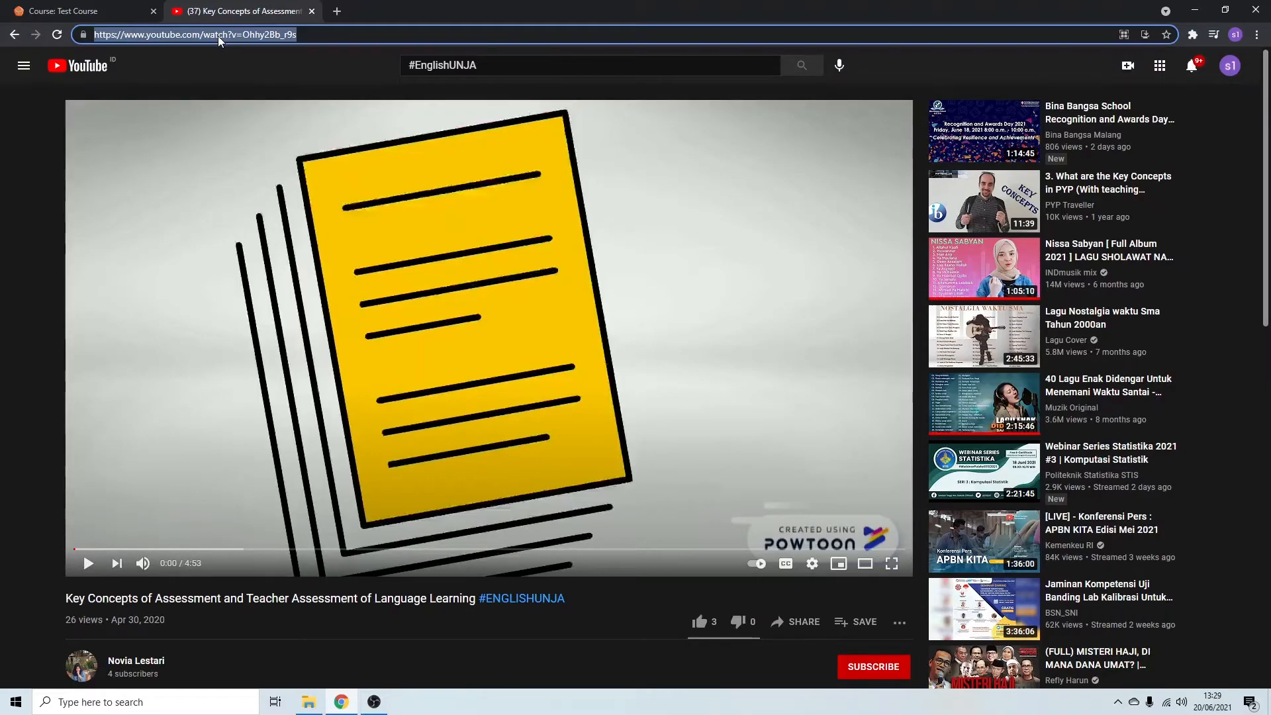
{"action": "left_click_drag", "start_coordinate": [217, 39], "coordinate": [104, 13]}
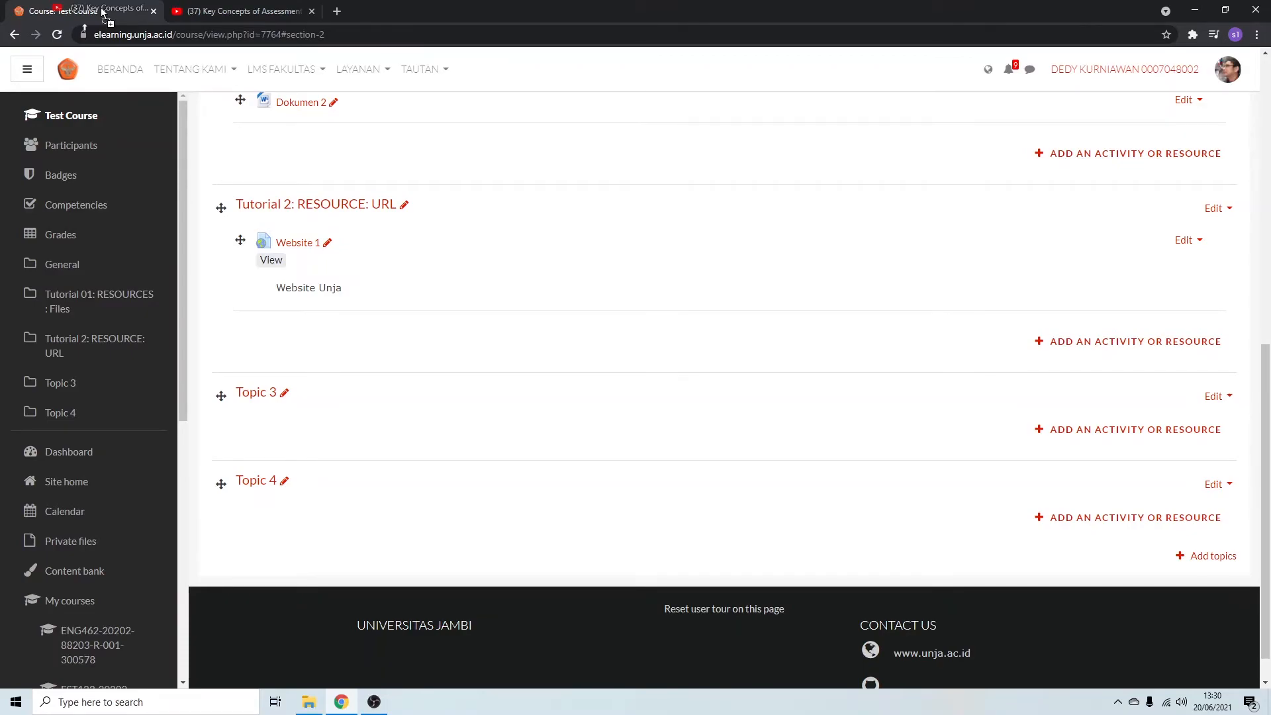
{"action": "left_click_drag", "start_coordinate": [103, 12], "coordinate": [333, 328]}
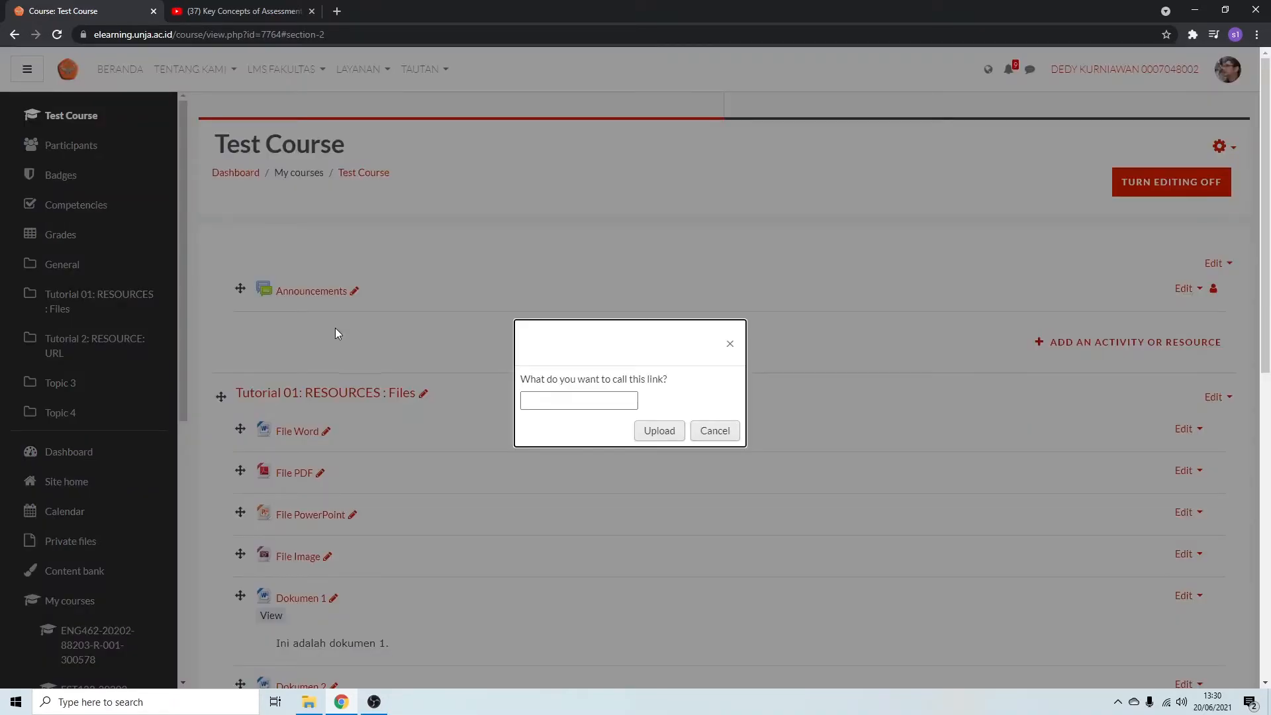
Name the dropped link YouTube Video 1 and upload it to the course.
{"action": "left_click", "coordinate": [601, 402]}
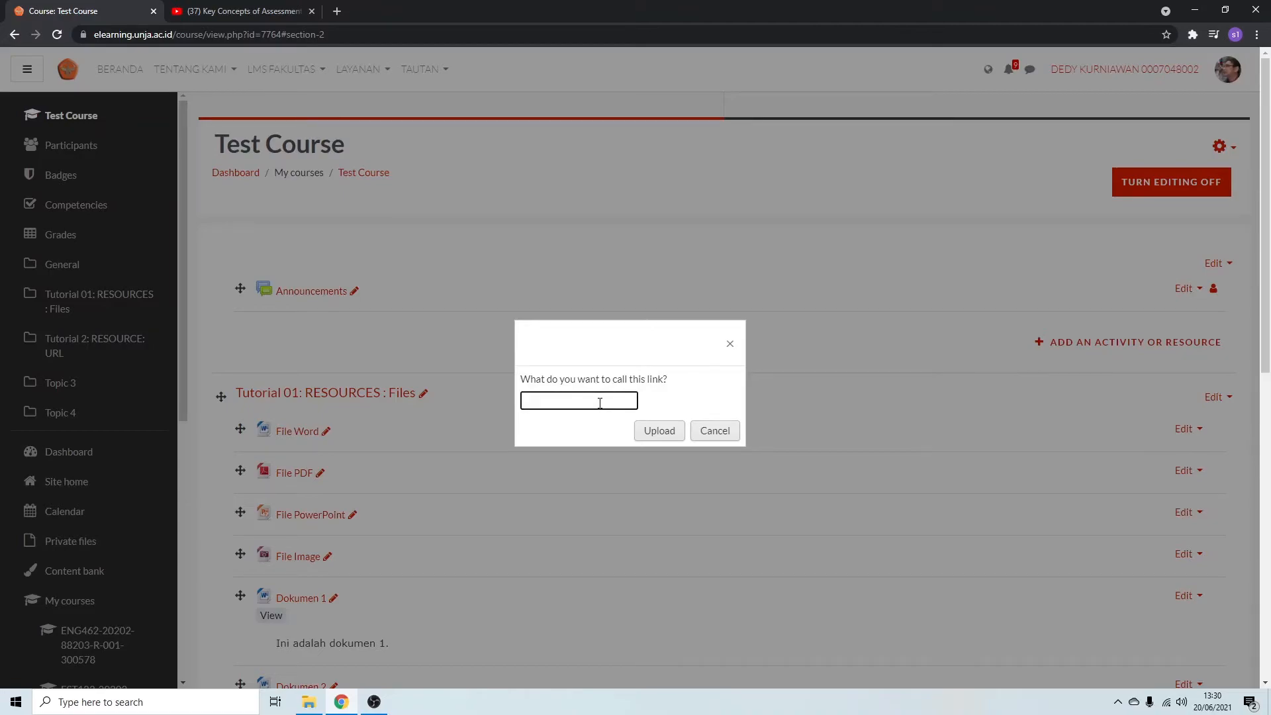
{"action": "type", "text": "Y"}
{"action": "key", "text": "BackSpace"}
{"action": "type", "text": "YouTube Video 1"}
{"action": "left_click", "coordinate": [658, 431]}
Turn off course editing and check the links in the Tutorial 2: RESOURCE: URL section.
{"action": "scroll", "coordinate": [658, 431], "scroll_direction": "down", "scroll_amount": 5}
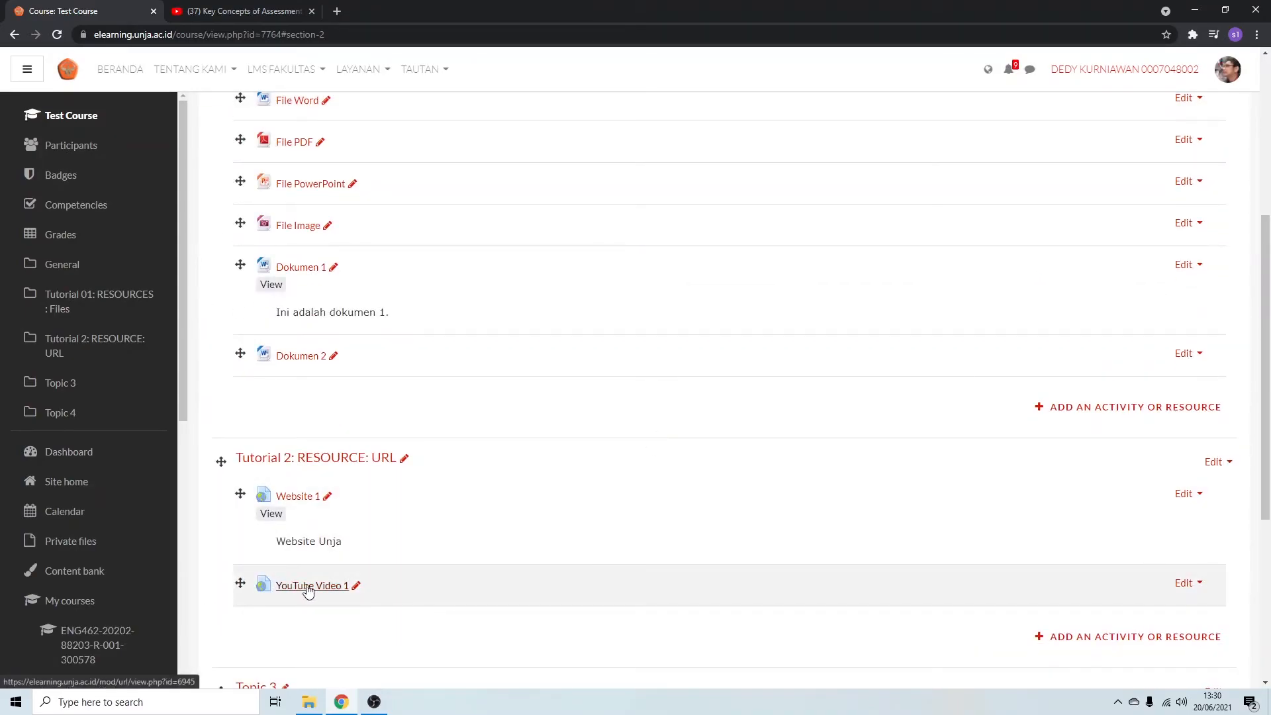
{"action": "scroll", "coordinate": [640, 514], "scroll_direction": "up", "scroll_amount": 5}
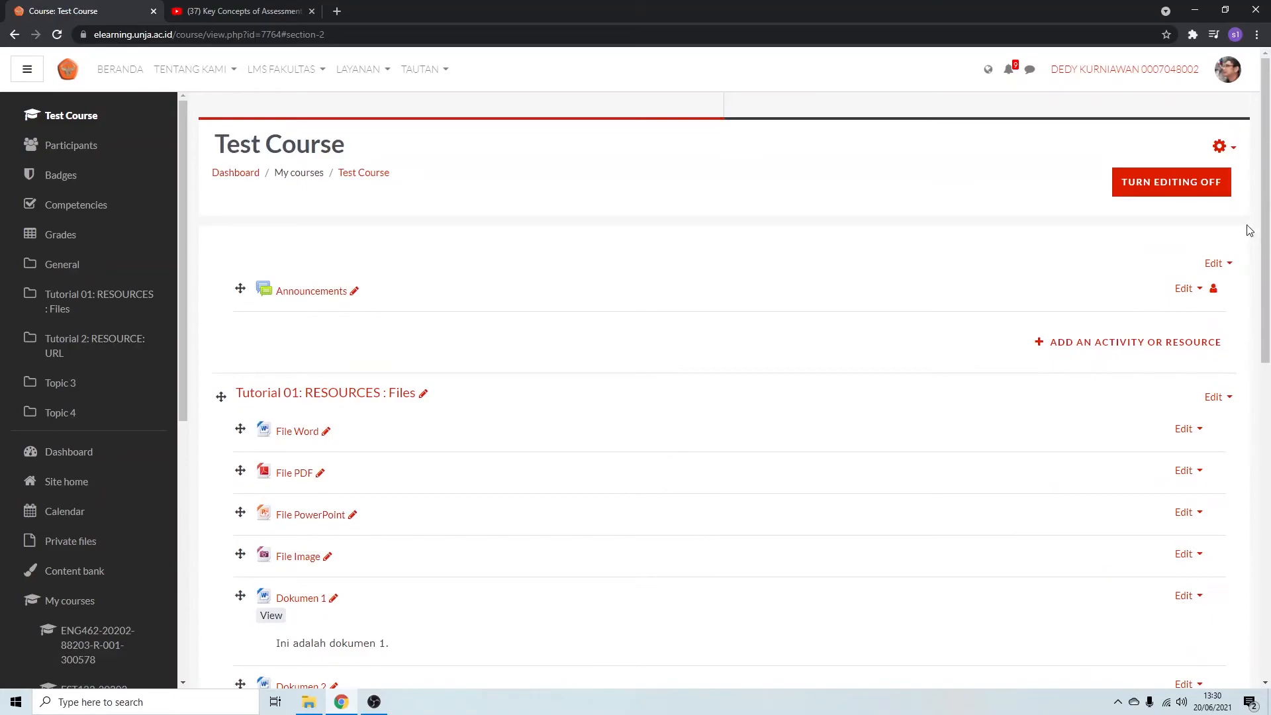
{"action": "left_click", "coordinate": [1211, 191]}
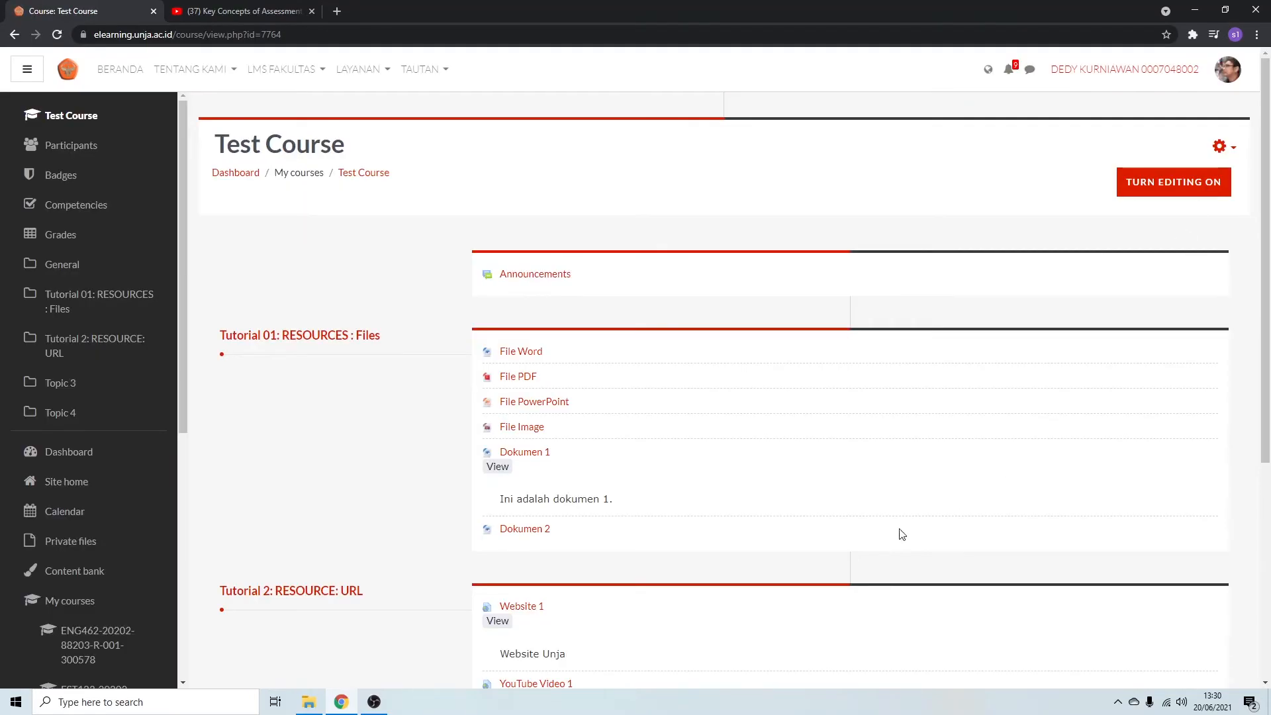
{"action": "scroll", "coordinate": [902, 534], "scroll_direction": "down", "scroll_amount": 4}
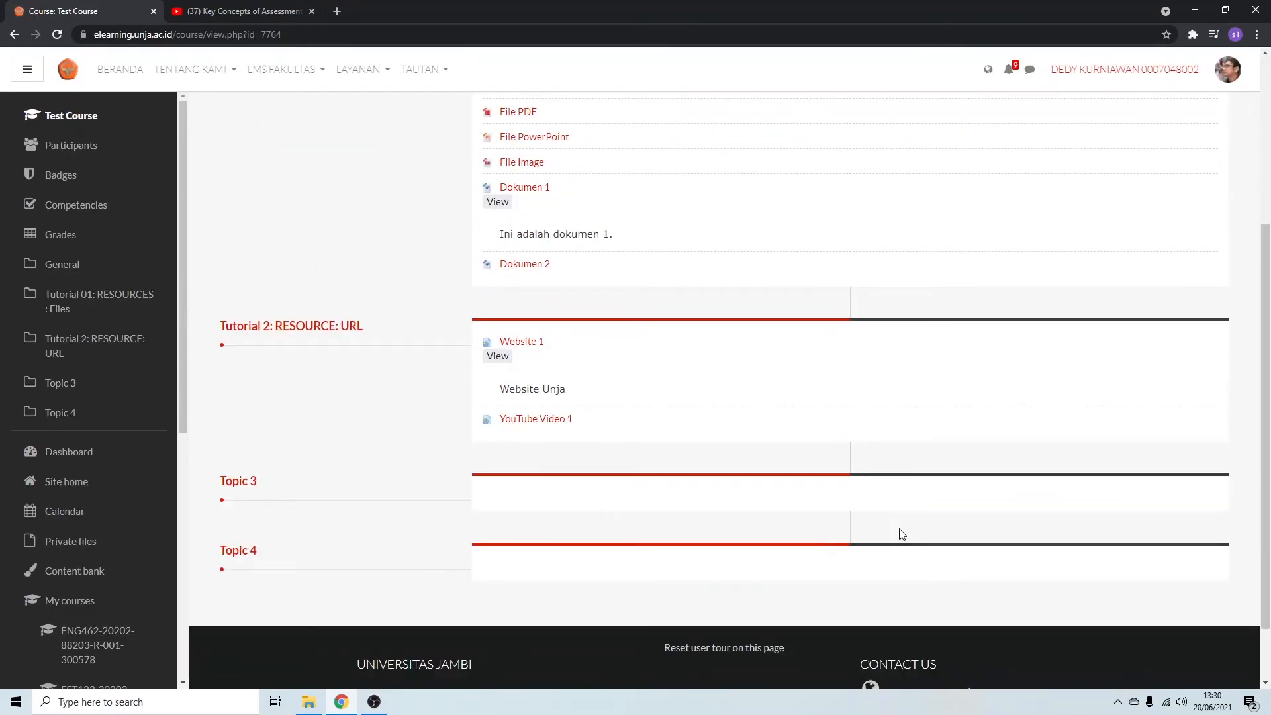